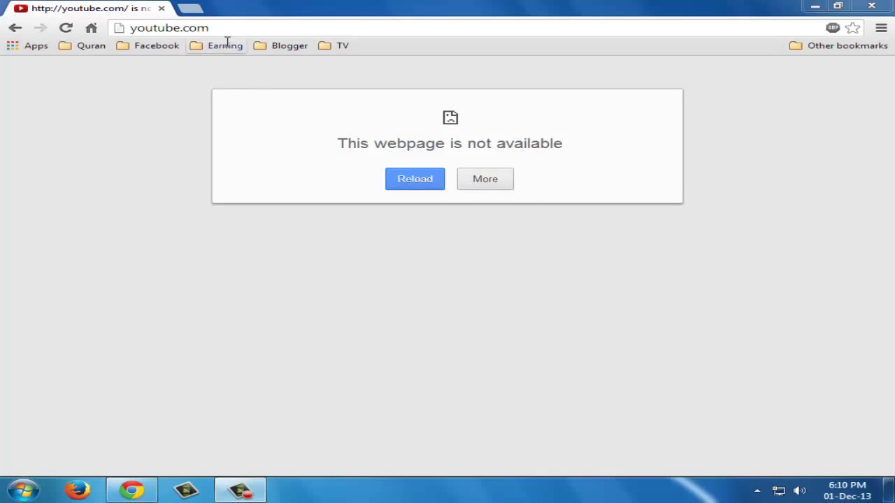
{"action": "left_click", "coordinate": [192, 10]}
{"action": "left_click", "coordinate": [161, 8]}
{"action": "type", "text": "y"}
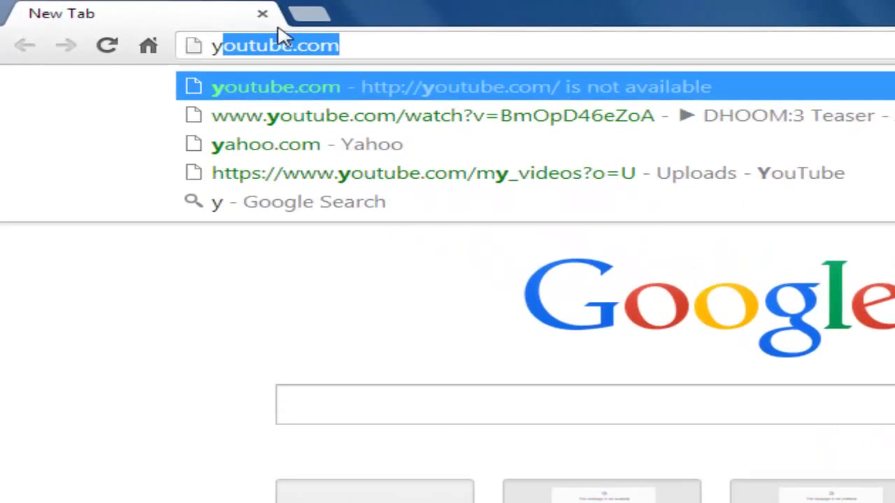
{"action": "type", "text": "ou"}
{"action": "key", "text": "Return"}
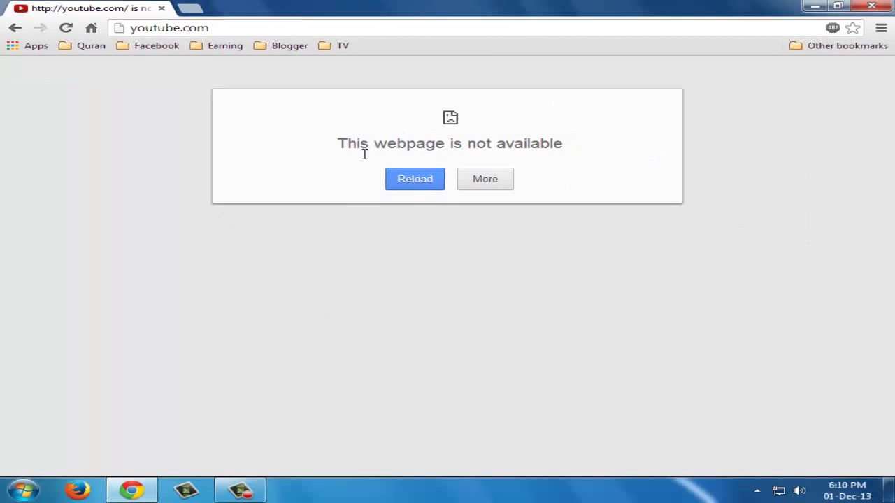
{"action": "left_click_drag", "start_coordinate": [575, 144], "coordinate": [348, 144]}
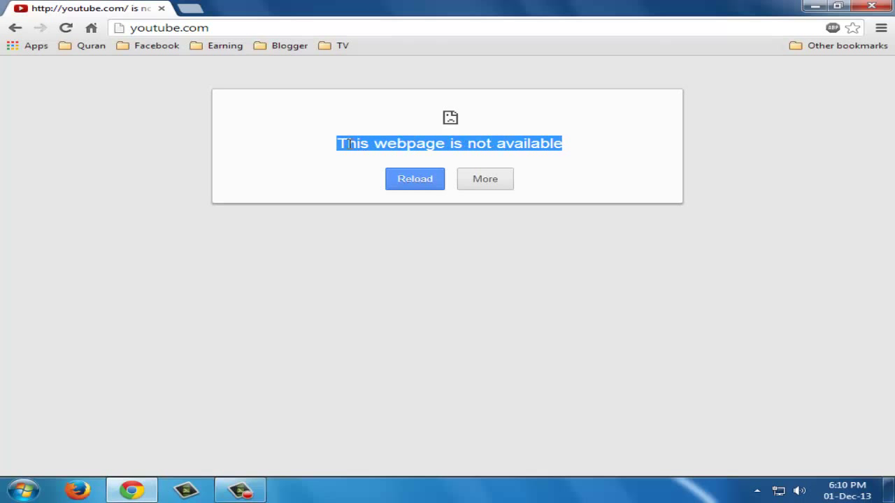
{"action": "left_click", "coordinate": [350, 147]}
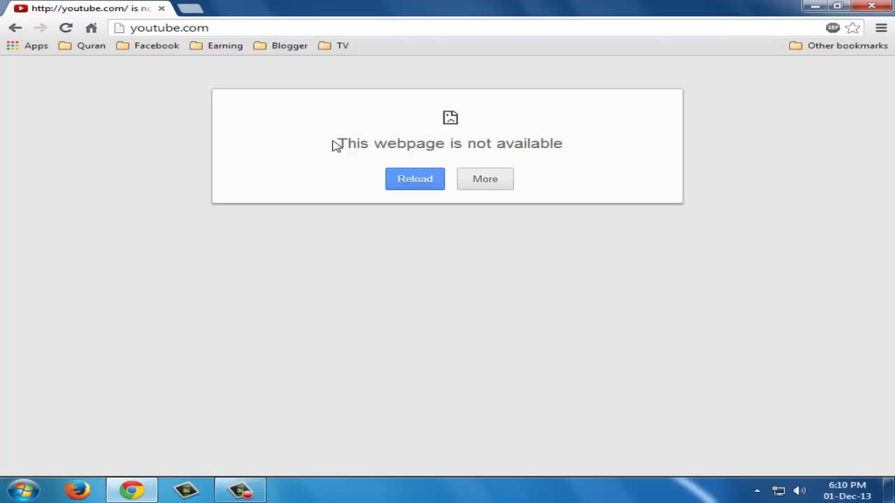
{"action": "left_click_drag", "start_coordinate": [348, 148], "coordinate": [587, 155]}
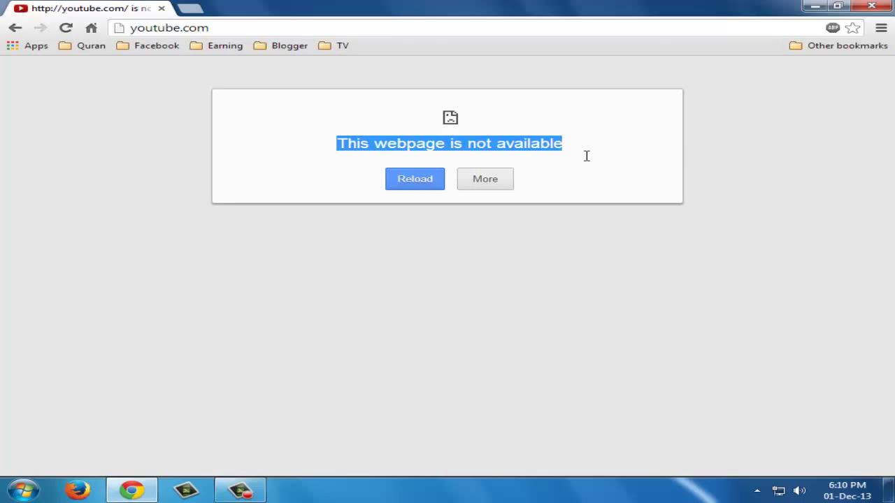
{"action": "left_click", "coordinate": [577, 144]}
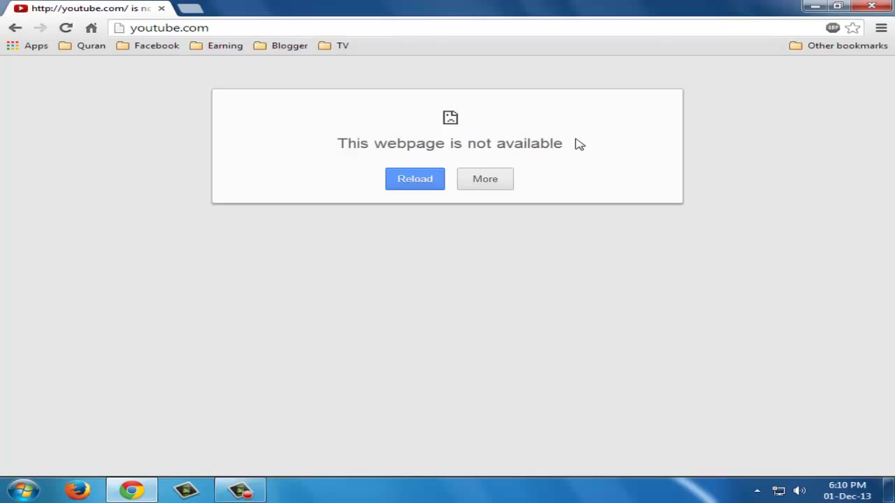
Step: Minimize Chrome and open Network and Sharing Center via Start > Control Panel
{"action": "left_click", "coordinate": [815, 6]}
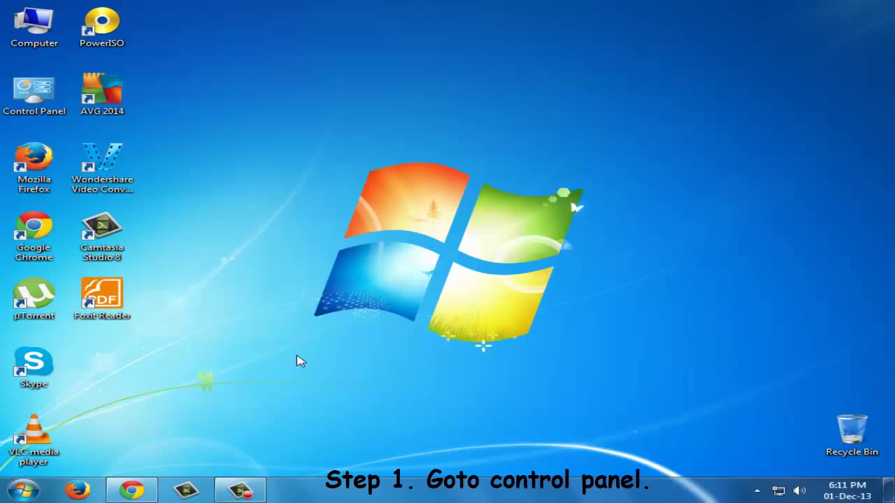
{"action": "left_click_drag", "start_coordinate": [268, 371], "coordinate": [665, 145]}
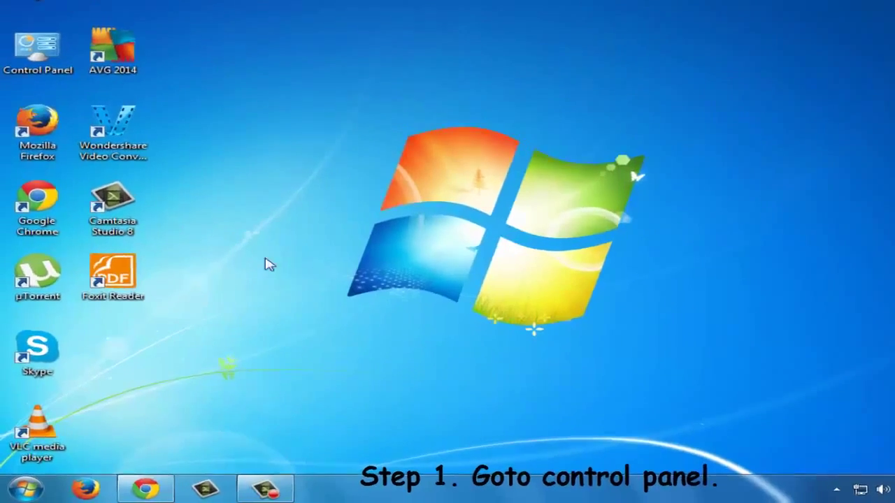
{"action": "key", "text": "super"}
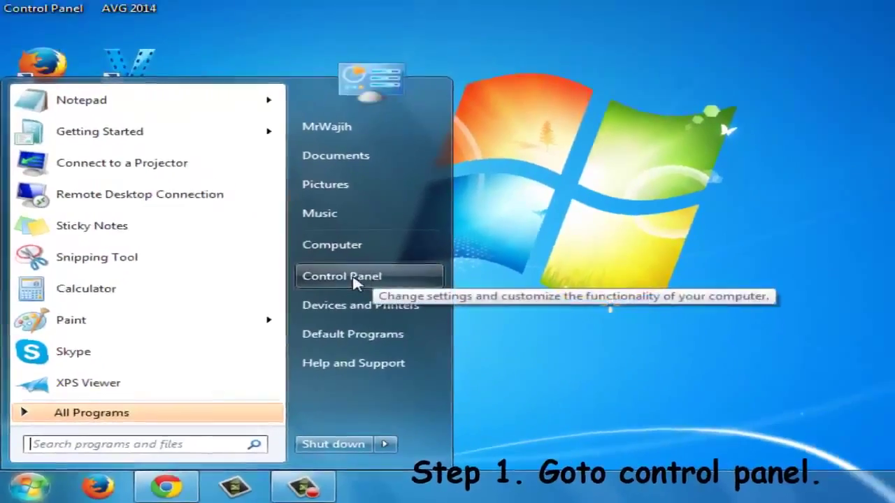
{"action": "left_click", "coordinate": [465, 231]}
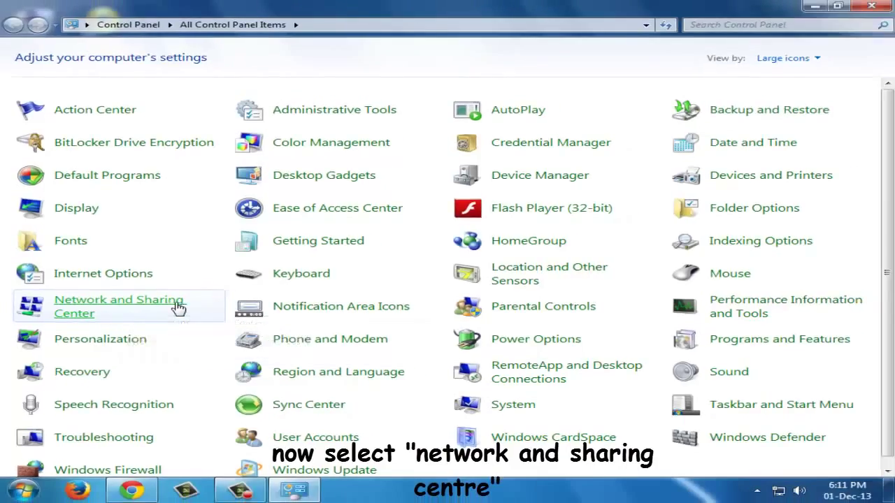
{"action": "left_click", "coordinate": [179, 306]}
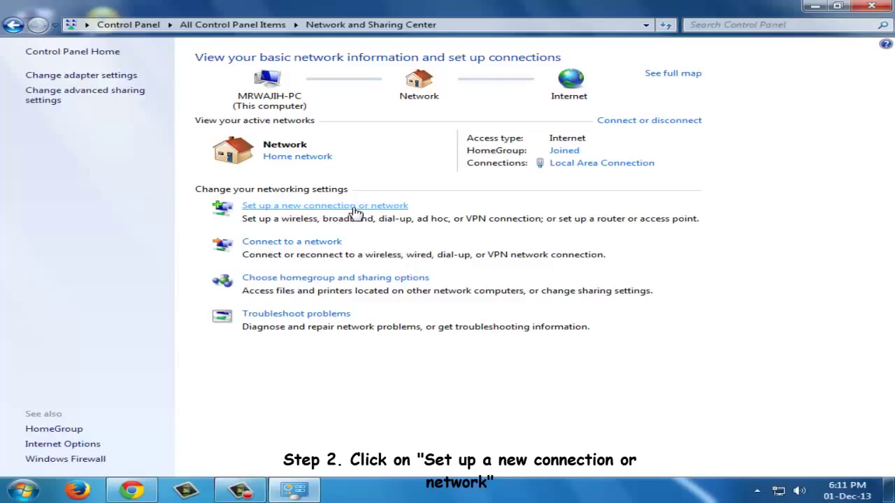
Step: Set up a 'Connect to a workplace' connection using 'Use my Internet connection (VPN)'
{"action": "left_click", "coordinate": [357, 207]}
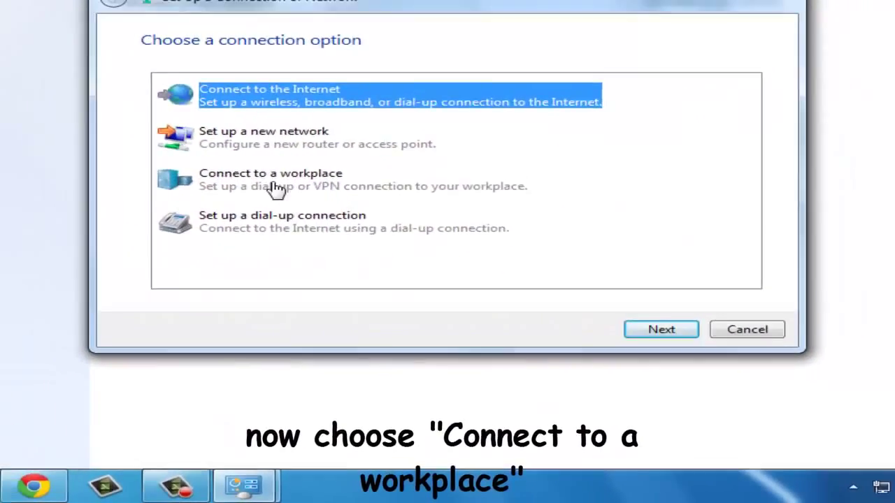
{"action": "left_click", "coordinate": [279, 183]}
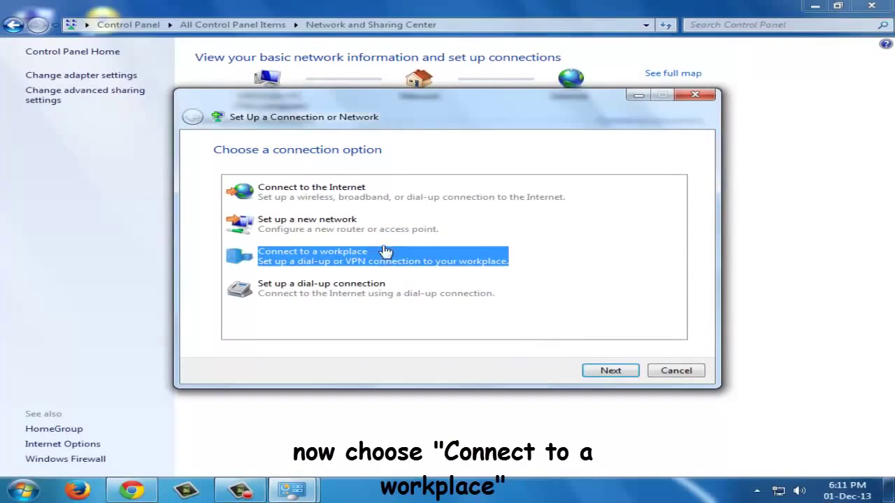
{"action": "left_click", "coordinate": [609, 371]}
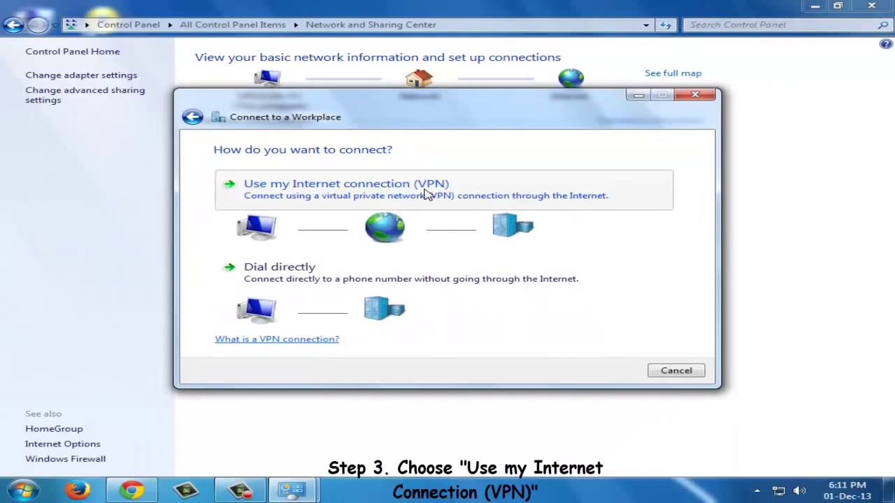
{"action": "left_click", "coordinate": [428, 195]}
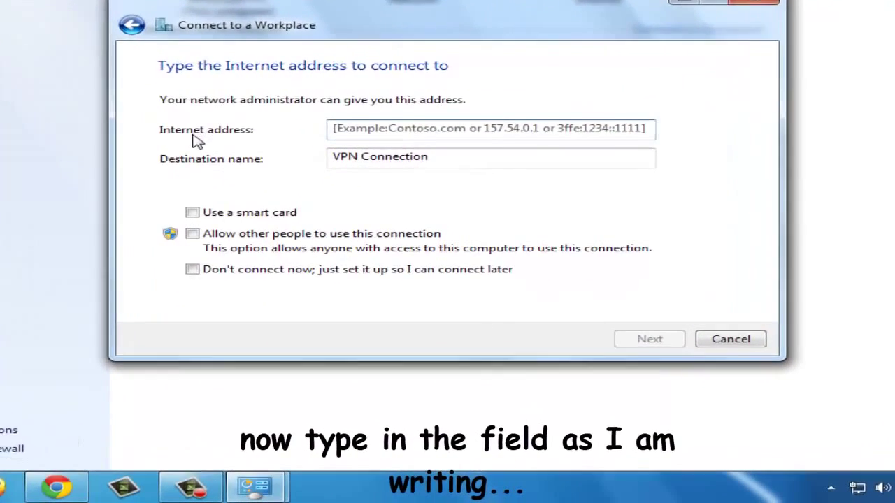
Step: Enter uk.websitevpn.com as the Internet address, keeping destination name 'VPN Connection'
{"action": "left_click", "coordinate": [380, 183]}
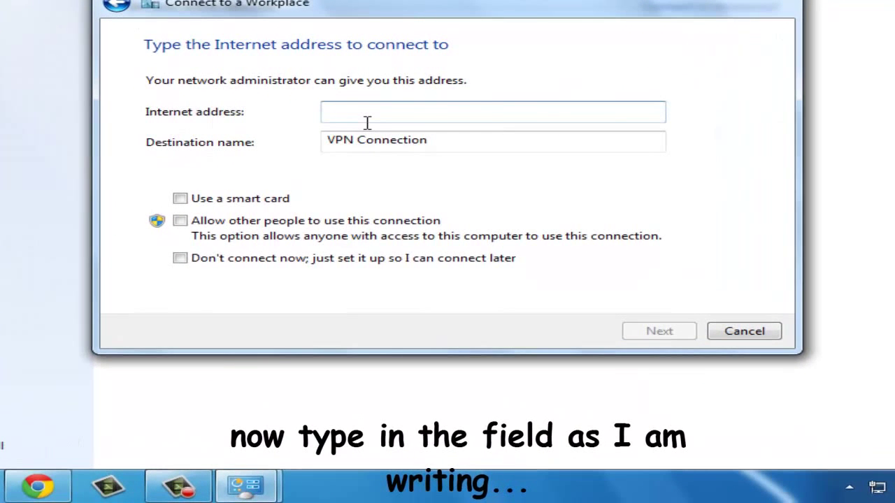
{"action": "type", "text": "uk.websitevpn"}
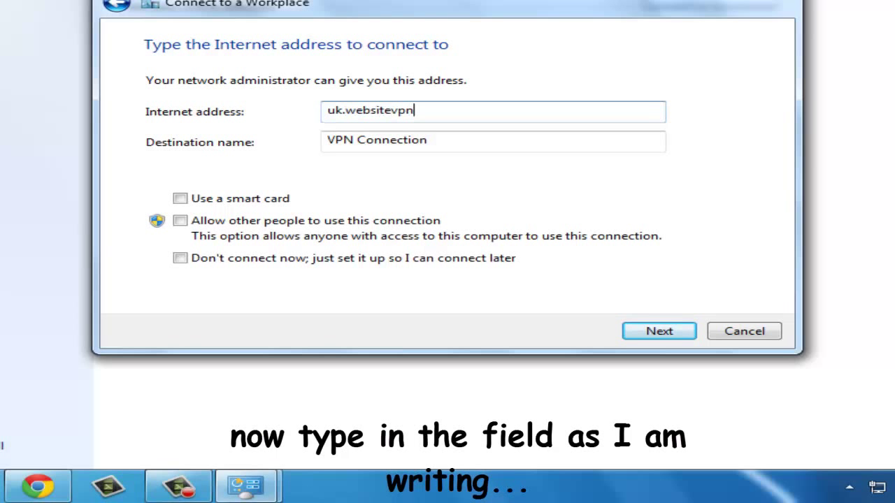
{"action": "type", "text": ".com"}
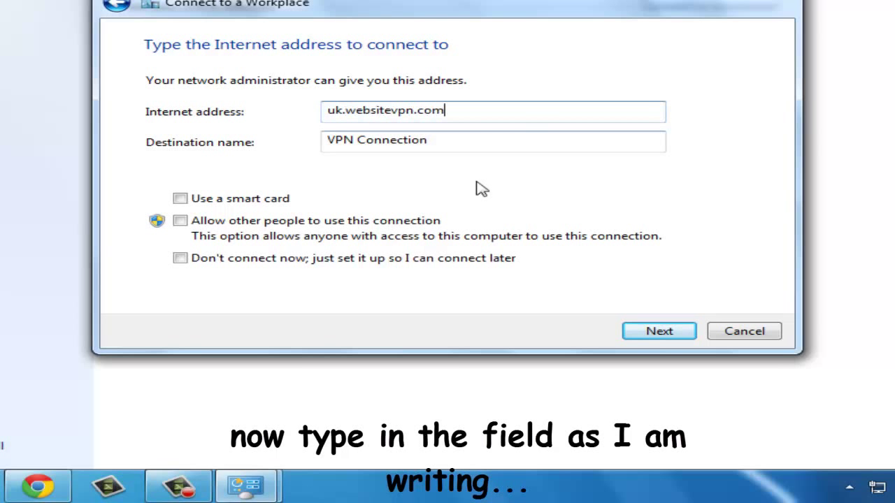
{"action": "left_click", "coordinate": [531, 150]}
{"action": "left_click_drag", "start_coordinate": [489, 116], "coordinate": [361, 121]}
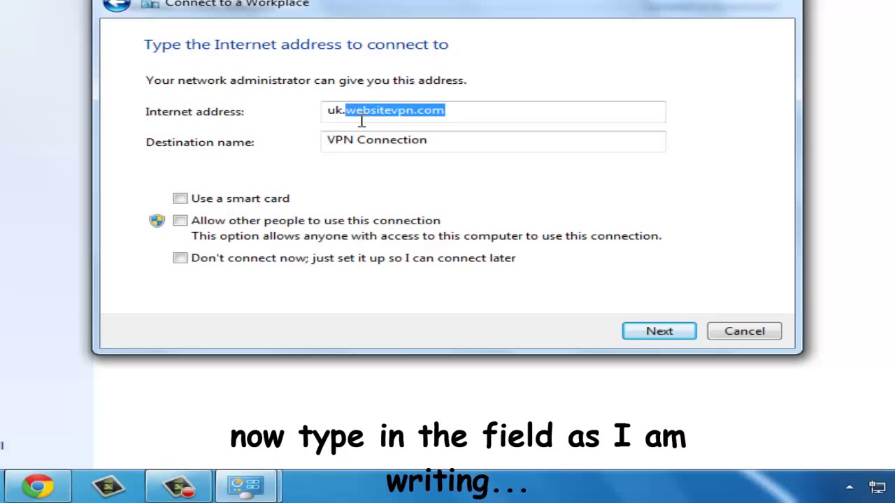
{"action": "left_click", "coordinate": [467, 121]}
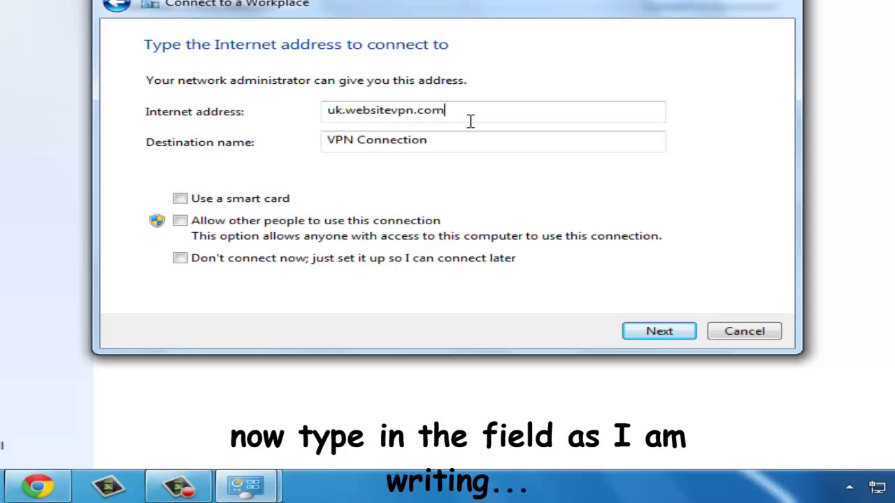
{"action": "left_click", "coordinate": [336, 119]}
{"action": "left_click_drag", "start_coordinate": [328, 118], "coordinate": [475, 119]}
{"action": "left_click", "coordinate": [462, 146]}
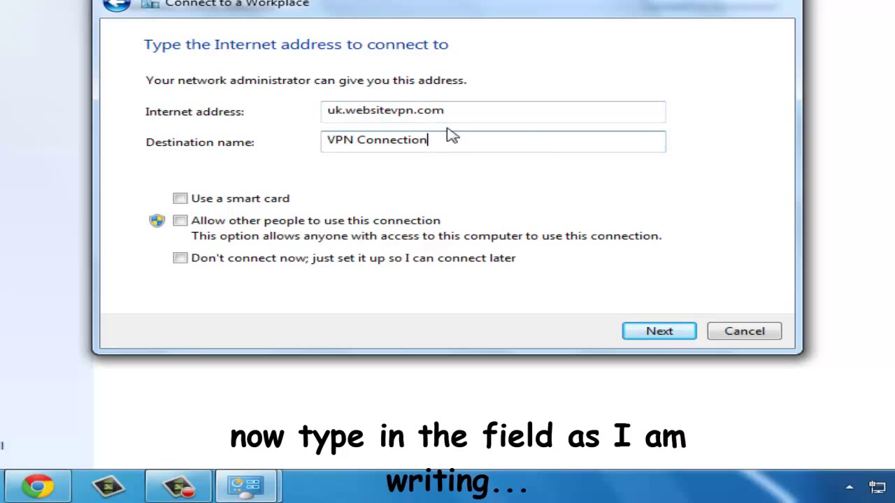
{"action": "left_click", "coordinate": [451, 118]}
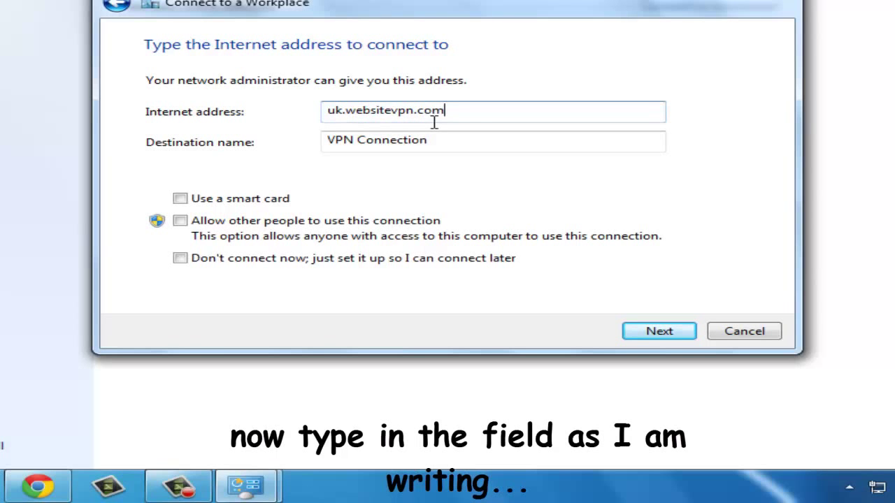
{"action": "left_click", "coordinate": [461, 142]}
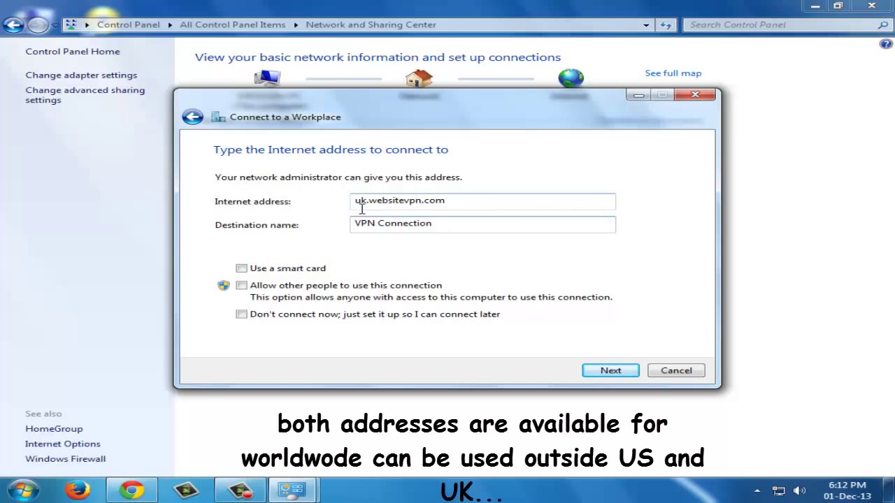
{"action": "left_click_drag", "start_coordinate": [354, 204], "coordinate": [369, 207]}
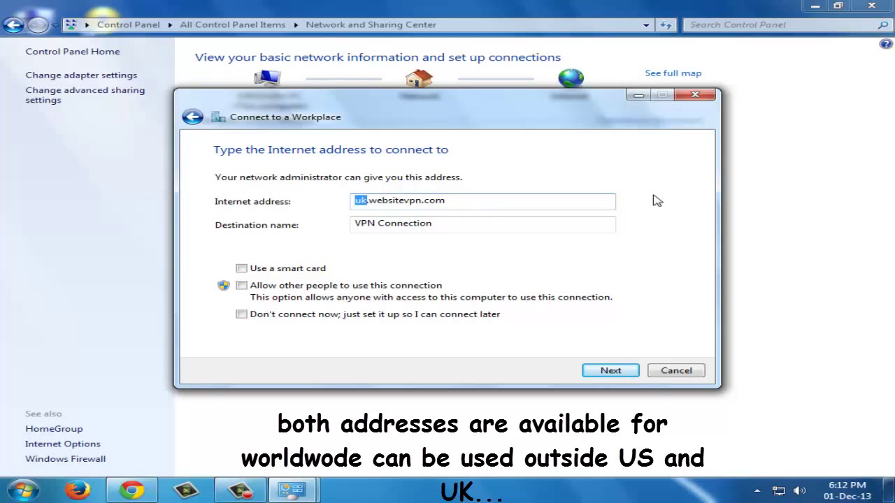
{"action": "type", "text": "us"}
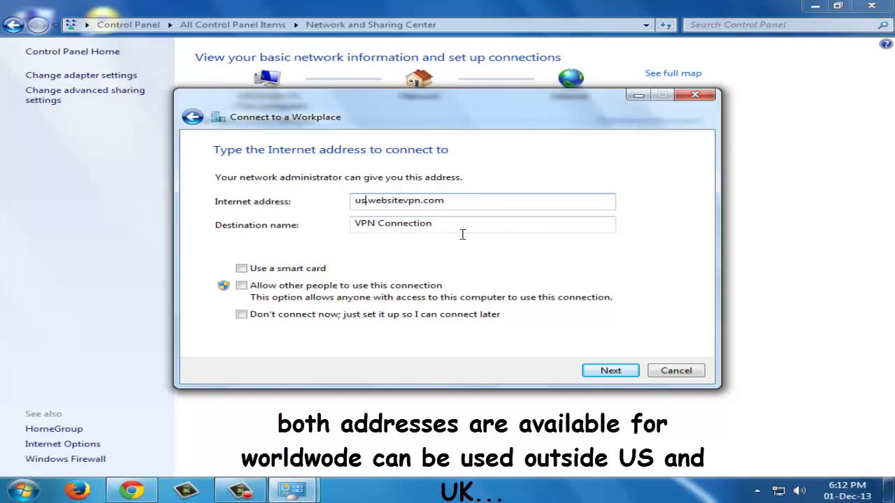
{"action": "left_click", "coordinate": [477, 234]}
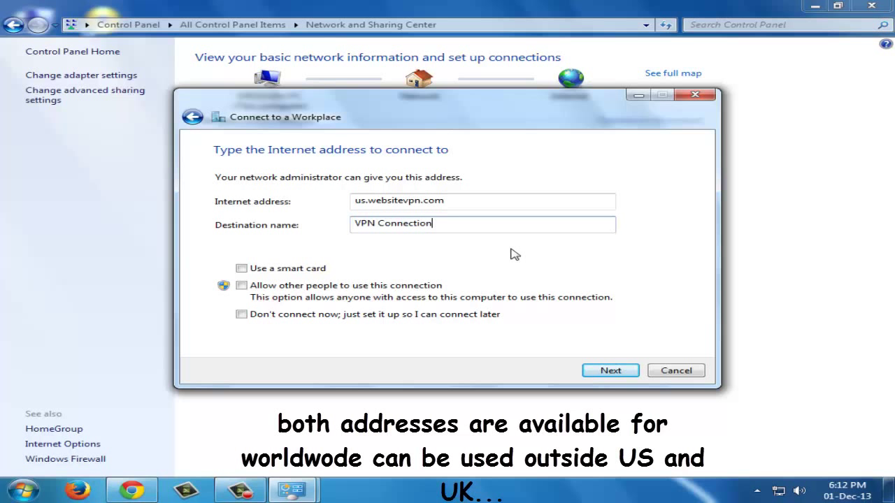
{"action": "left_click", "coordinate": [472, 207]}
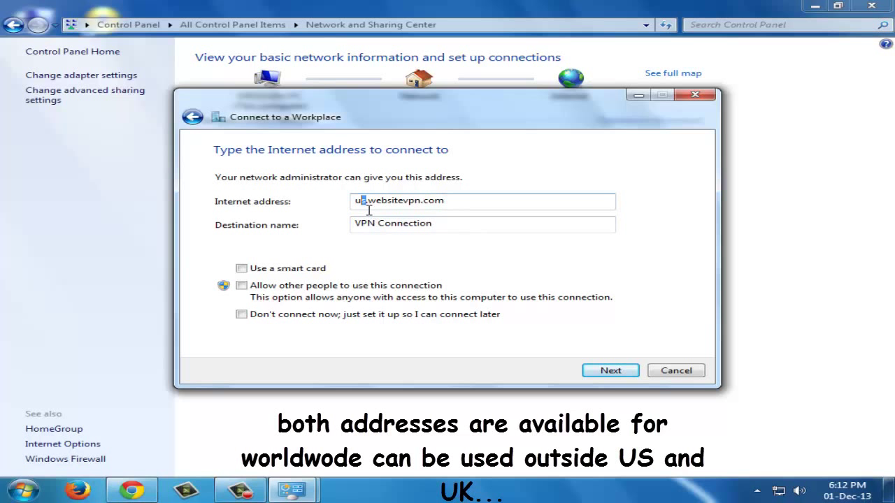
{"action": "type", "text": "k"}
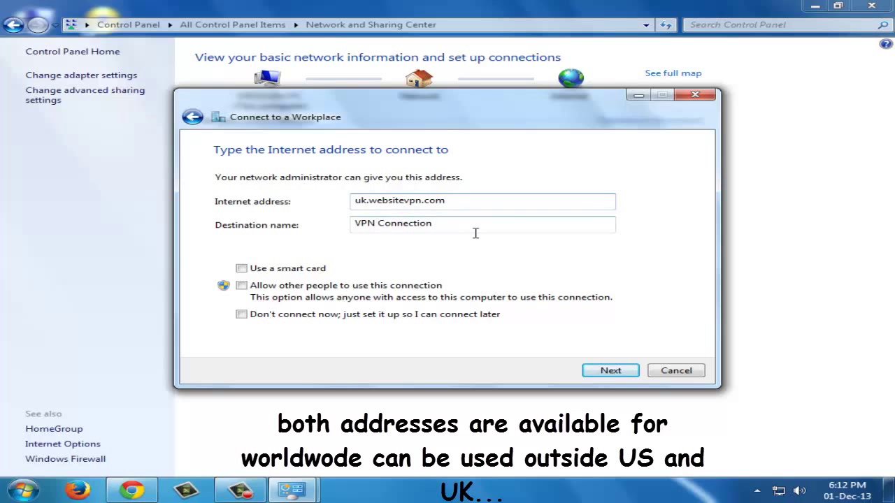
{"action": "left_click", "coordinate": [472, 228]}
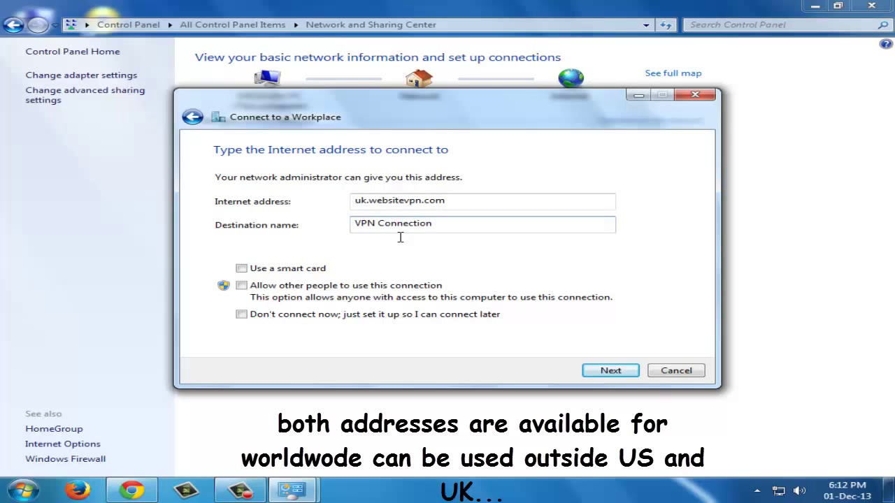
{"action": "left_click_drag", "start_coordinate": [435, 230], "coordinate": [348, 226]}
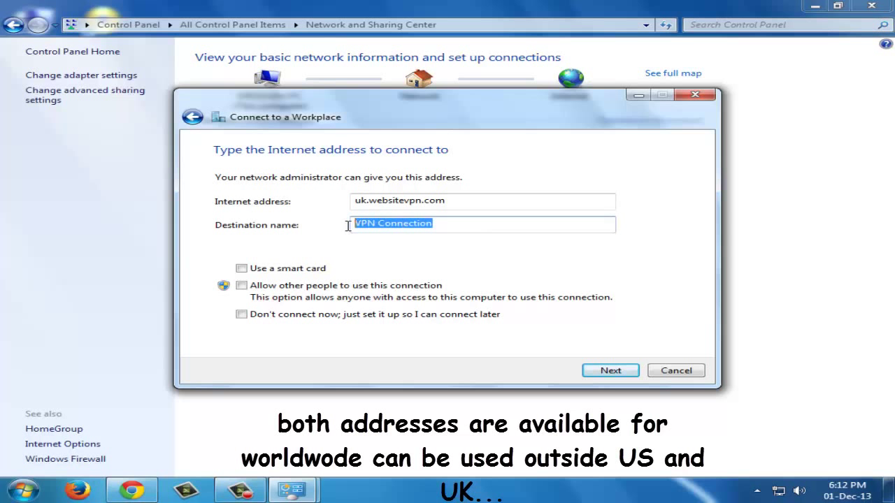
{"action": "left_click", "coordinate": [440, 234]}
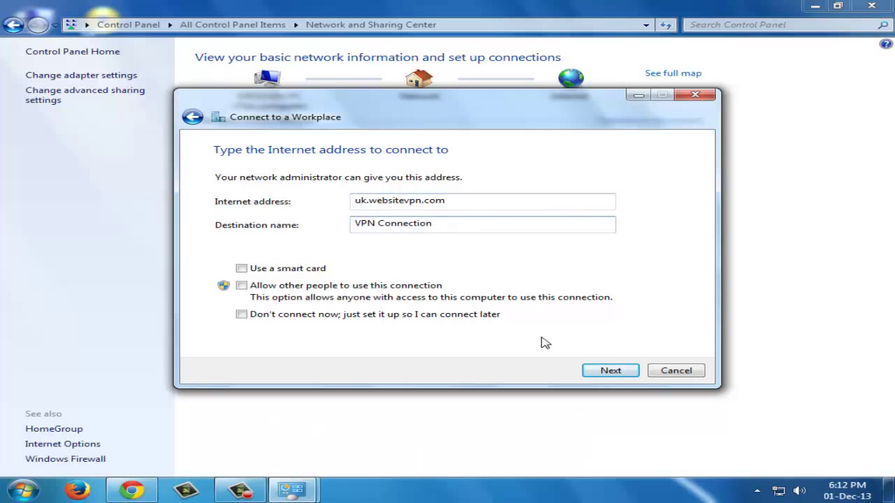
Step: Enter the VPN user name and password, with Show characters ticked
{"action": "left_click", "coordinate": [608, 372]}
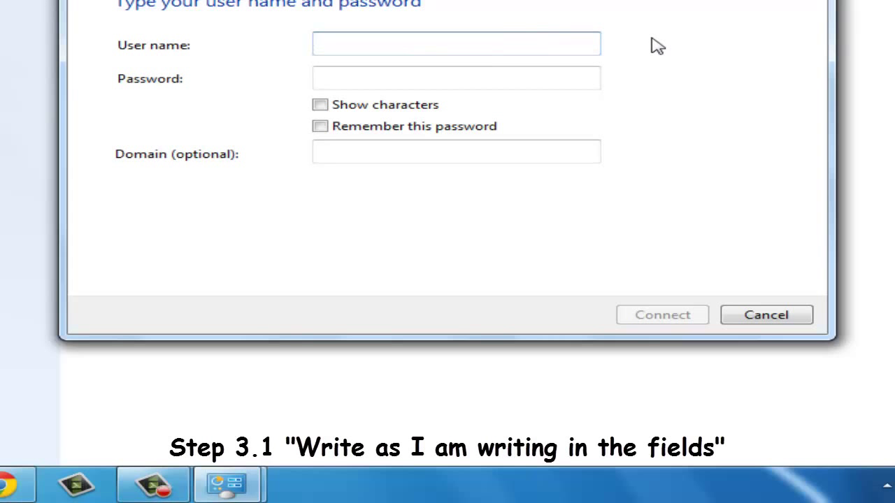
{"action": "type", "text": "webs"}
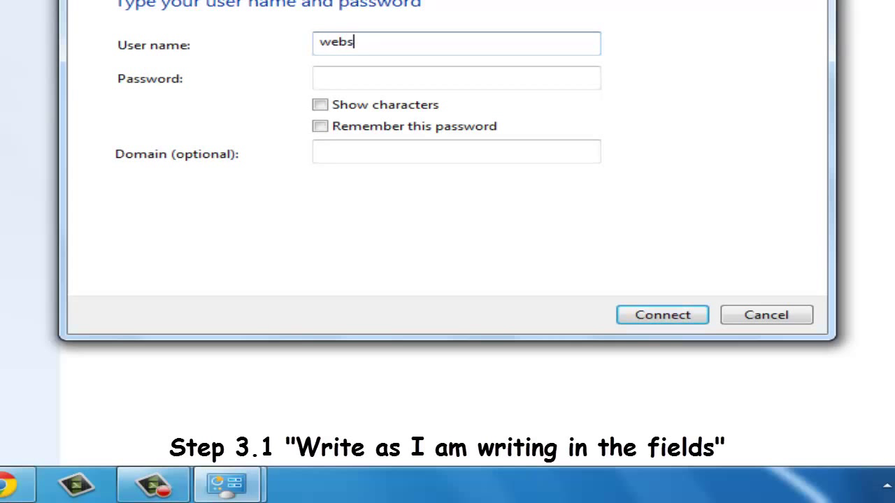
{"action": "type", "text": "itevpn."}
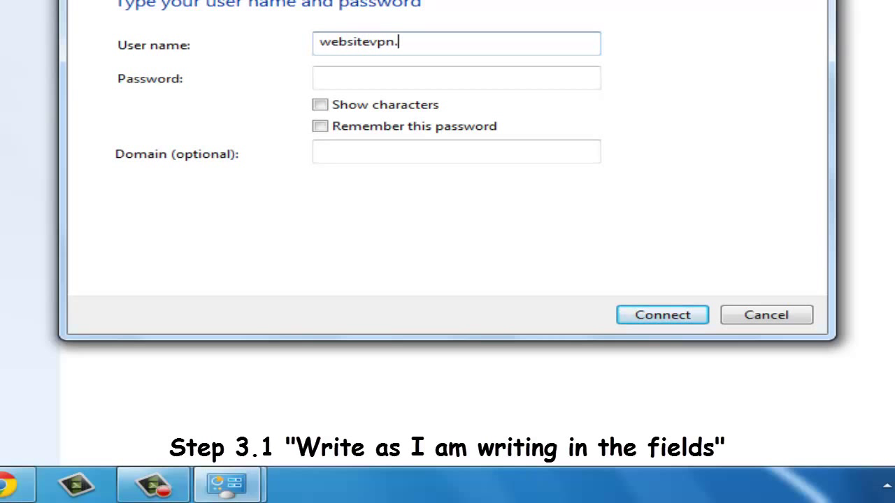
{"action": "type", "text": "com"}
{"action": "left_click", "coordinate": [483, 77]}
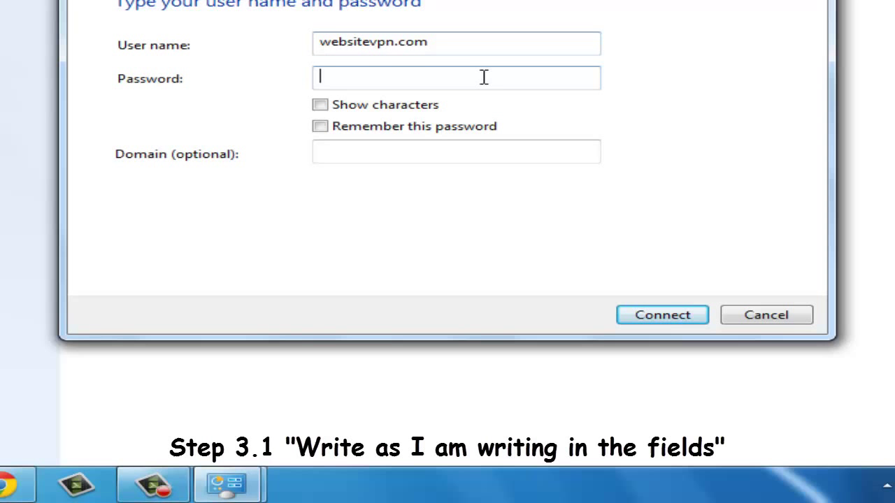
{"action": "left_click", "coordinate": [335, 108]}
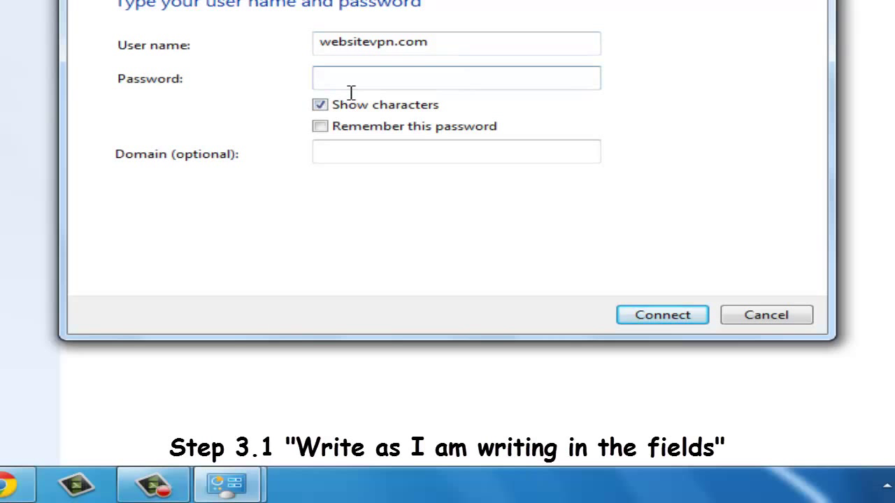
{"action": "type", "text": "freevpn"}
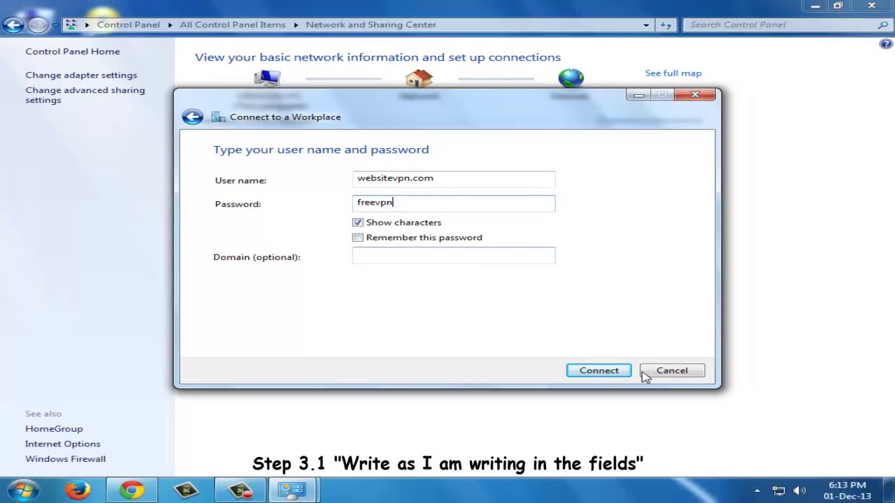
Step: Connect to the VPN, then close the wizard and Network and Sharing Center
{"action": "left_click", "coordinate": [605, 376]}
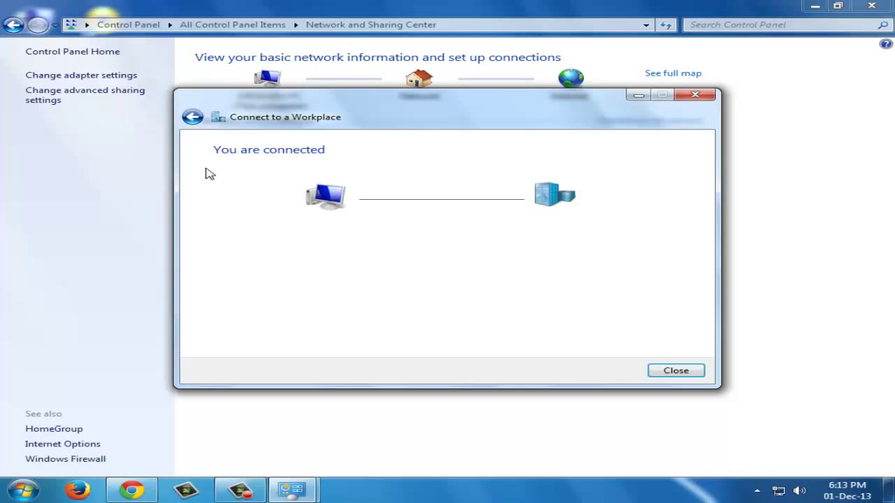
{"action": "left_click", "coordinate": [699, 375]}
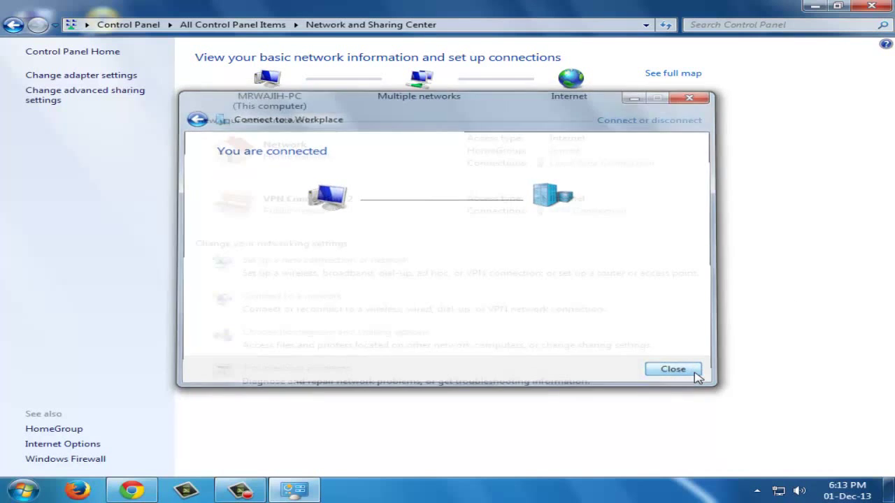
{"action": "left_click", "coordinate": [871, 6]}
Step: Refresh the desktop twice from its right-click menu
{"action": "right_click", "coordinate": [262, 316]}
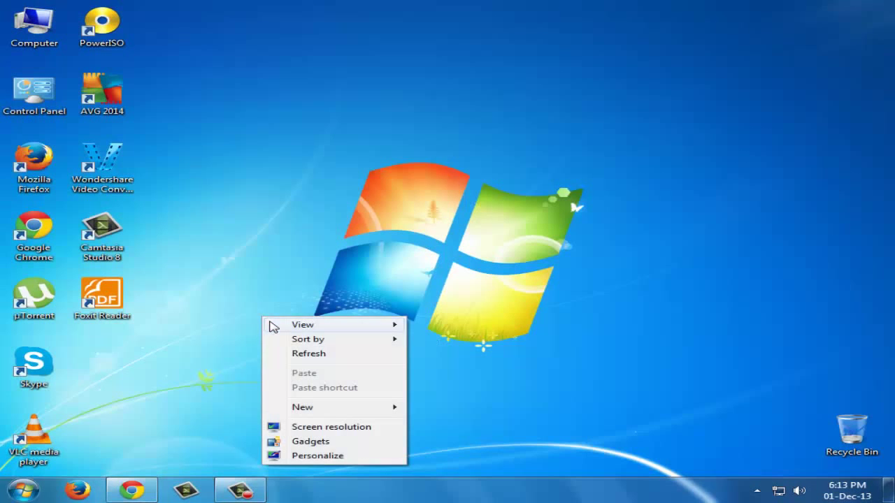
{"action": "left_click", "coordinate": [293, 355]}
{"action": "right_click", "coordinate": [263, 278]}
{"action": "left_click", "coordinate": [297, 313]}
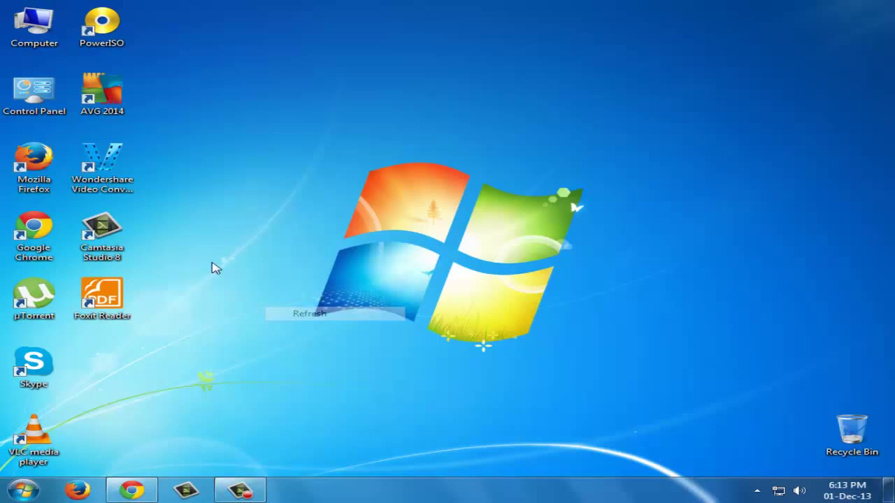
{"action": "left_click_drag", "start_coordinate": [407, 203], "coordinate": [339, 305]}
Step: Restore Chrome and load google.com in a new tab
{"action": "left_click", "coordinate": [132, 490]}
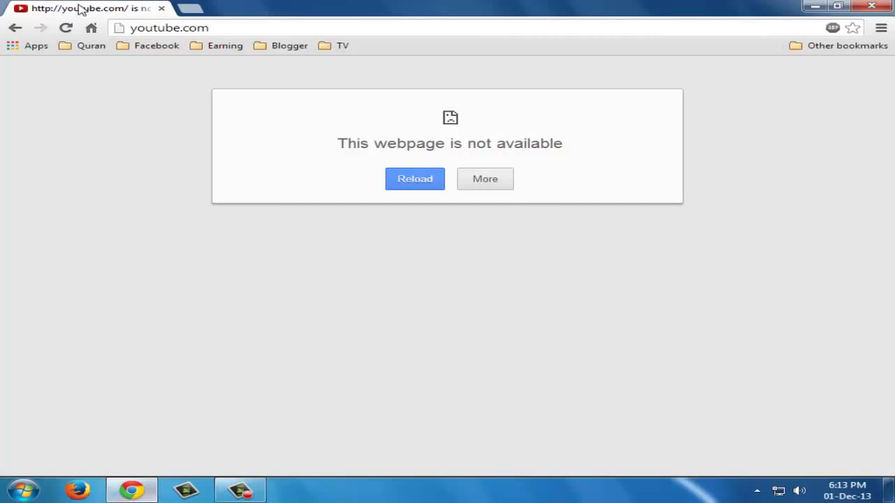
{"action": "left_click", "coordinate": [190, 8]}
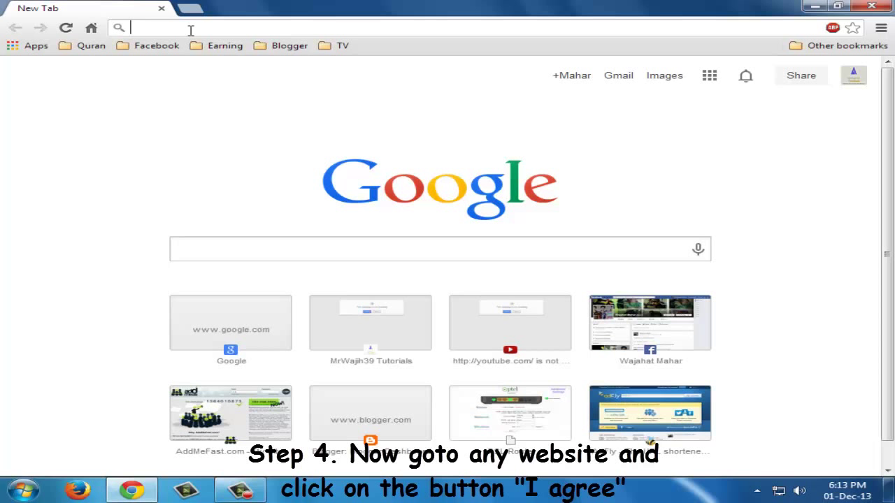
{"action": "type", "text": "google.com"}
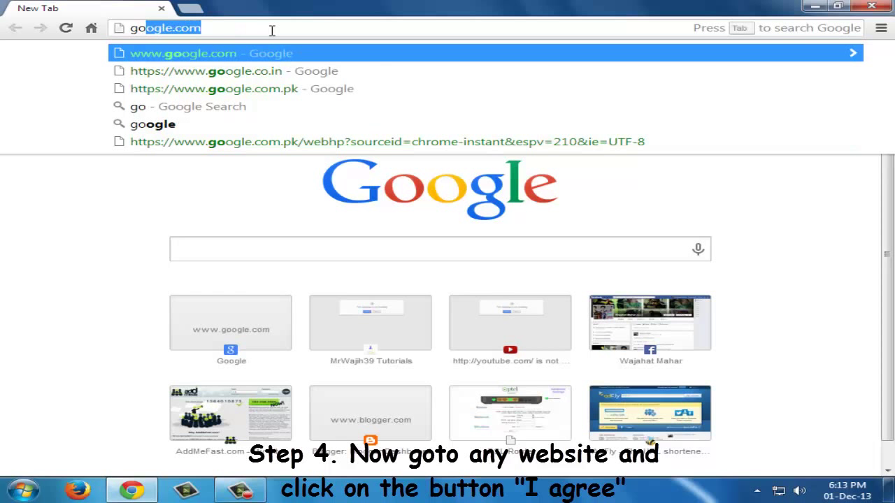
{"action": "key", "text": "Return"}
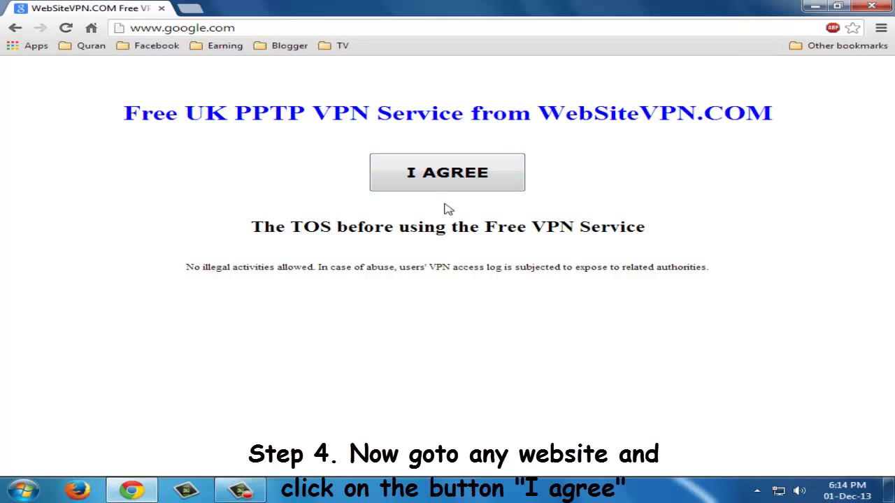
Step: Agree to the WebSiteVPN terms so its home page shows a London location
{"action": "left_click", "coordinate": [451, 179]}
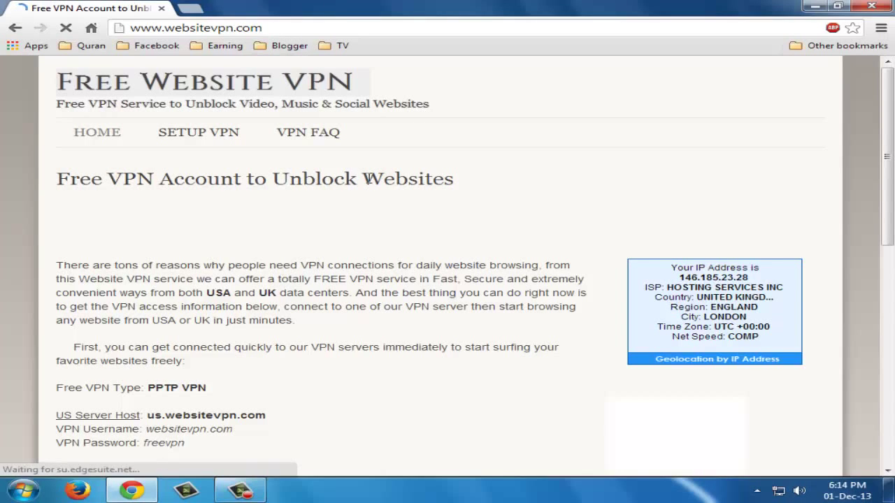
{"action": "scroll", "coordinate": [381, 214], "scroll_direction": "down", "scroll_amount": 2}
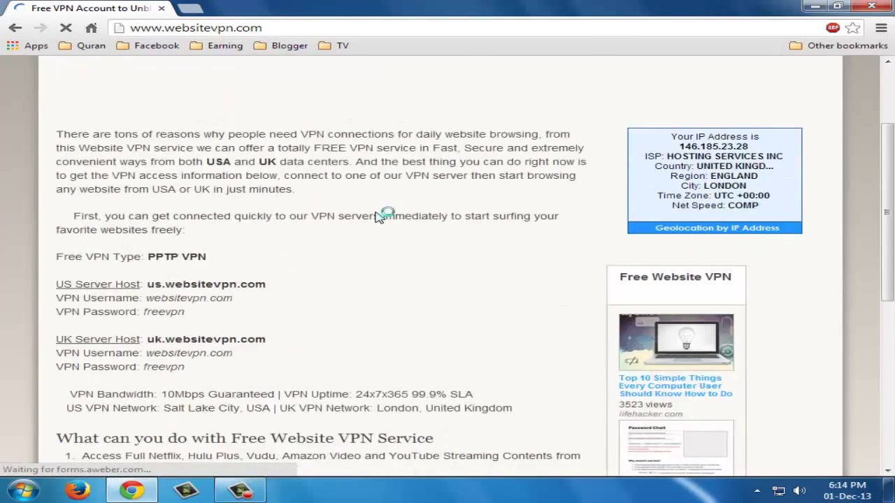
{"action": "scroll", "coordinate": [370, 212], "scroll_direction": "up", "scroll_amount": 2}
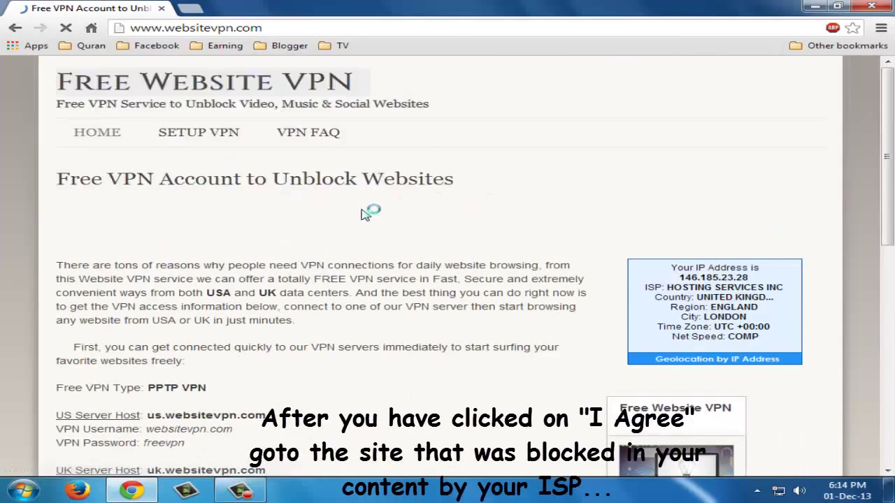
Step: Load youtube.com in a new tab using the 'you' autocomplete suggestion
{"action": "left_click", "coordinate": [191, 9]}
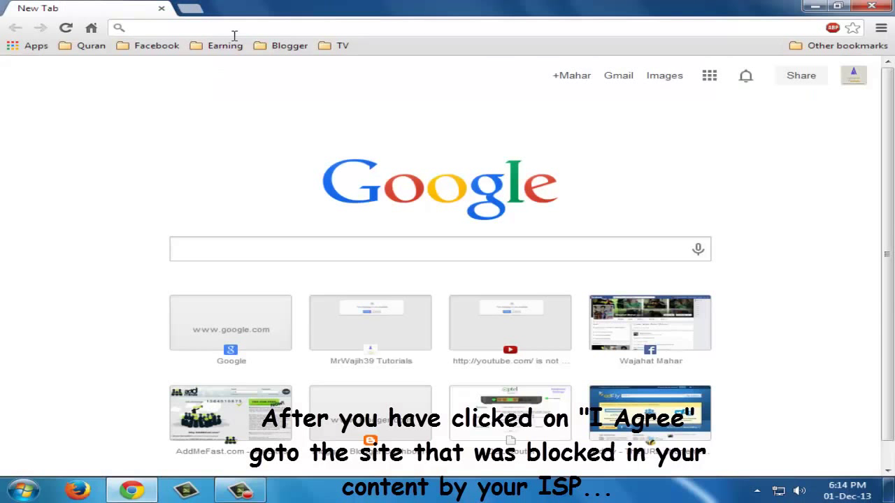
{"action": "type", "text": "youtube.com"}
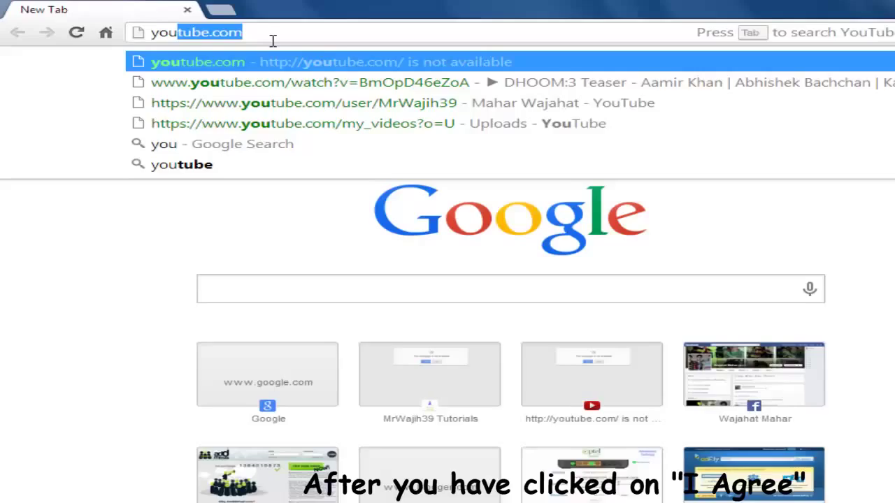
{"action": "key", "text": "Right"}
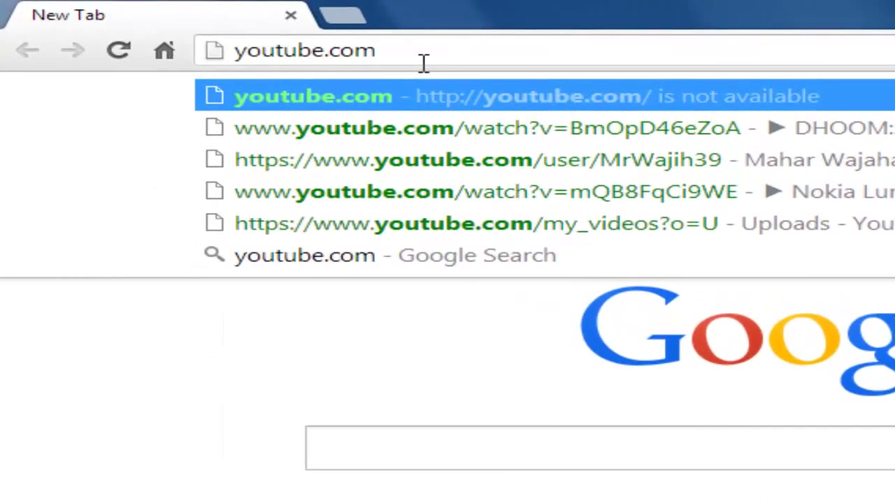
{"action": "key", "text": "Return"}
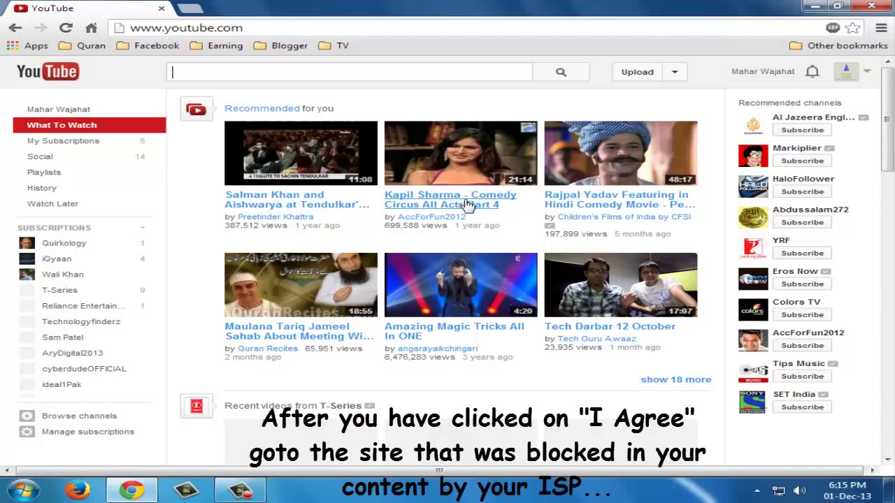
Step: Open the recommended 11:08 video's watch page
{"action": "left_click", "coordinate": [289, 33]}
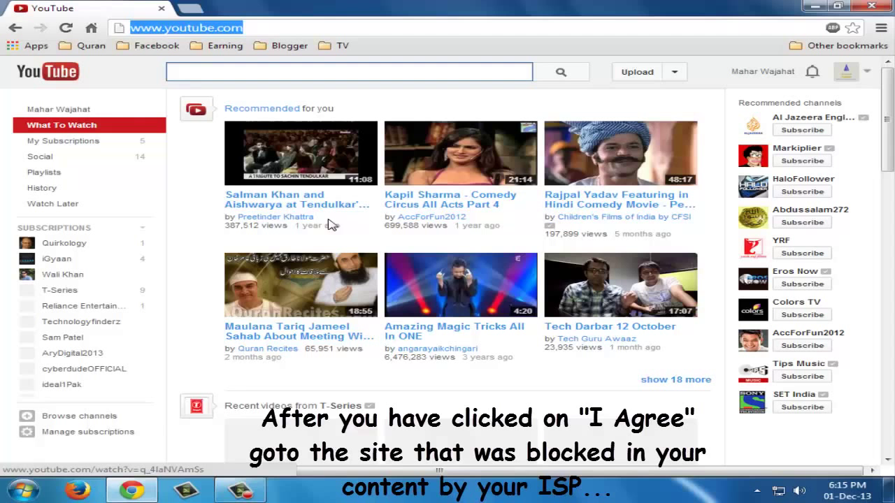
{"action": "left_click", "coordinate": [372, 244]}
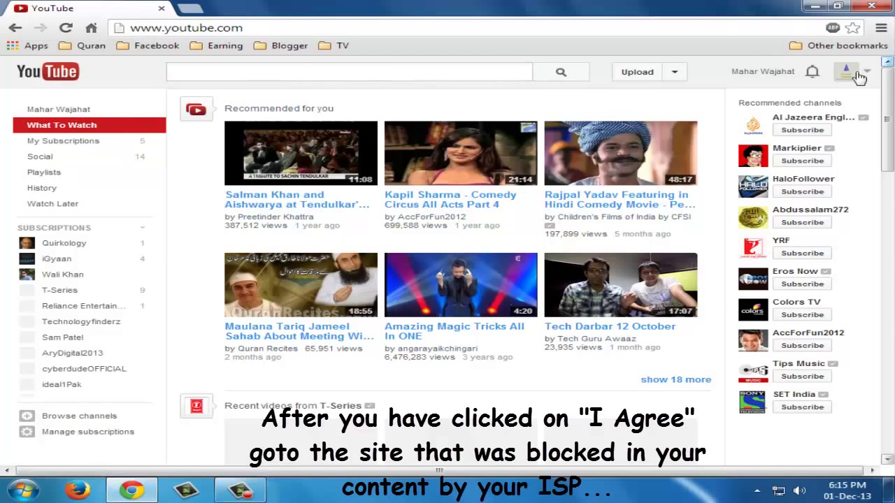
{"action": "scroll", "coordinate": [194, 120], "scroll_direction": "down", "scroll_amount": 6}
{"action": "scroll", "coordinate": [184, 149], "scroll_direction": "up", "scroll_amount": 6}
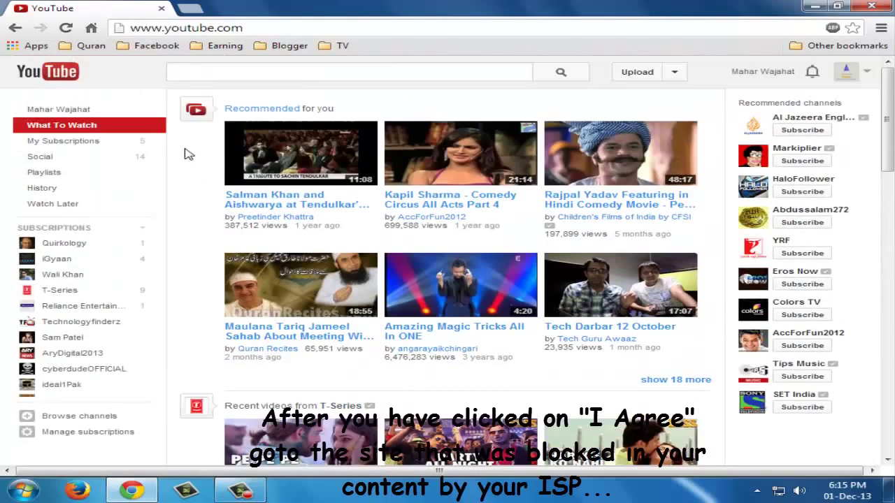
Step: Play the first recommended video muted and skip its advert
{"action": "left_click", "coordinate": [343, 205]}
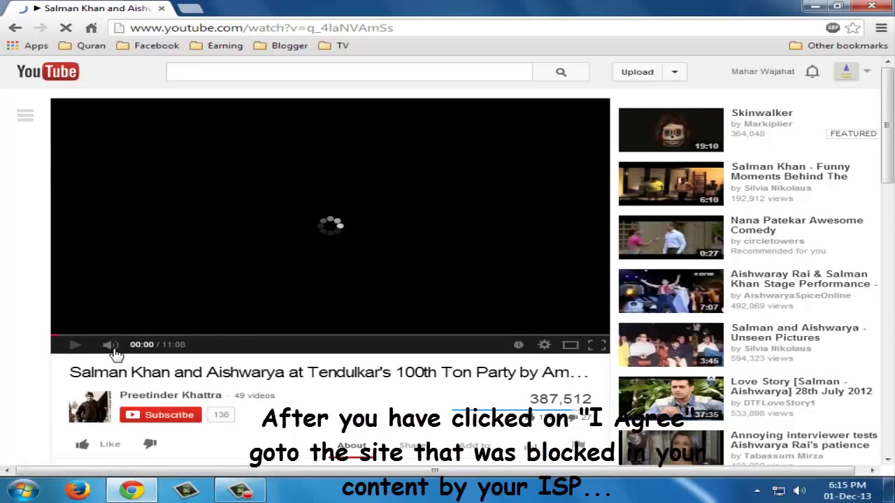
{"action": "left_click", "coordinate": [118, 350]}
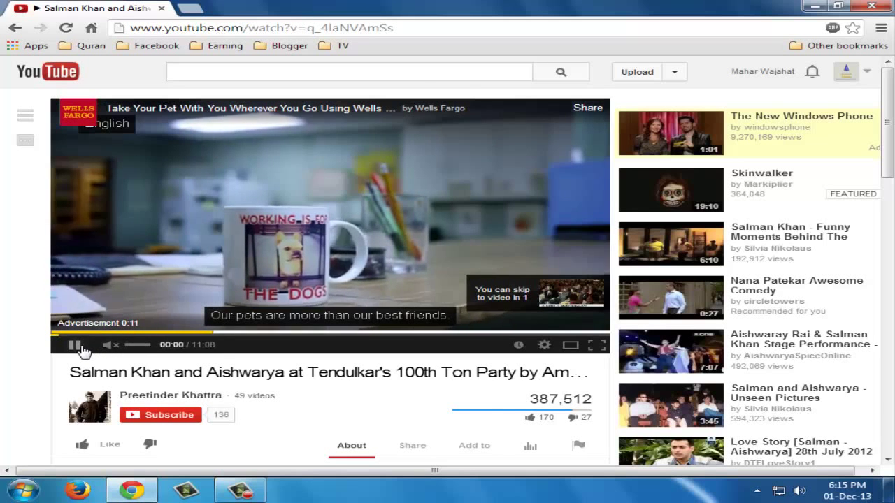
{"action": "left_click", "coordinate": [542, 295]}
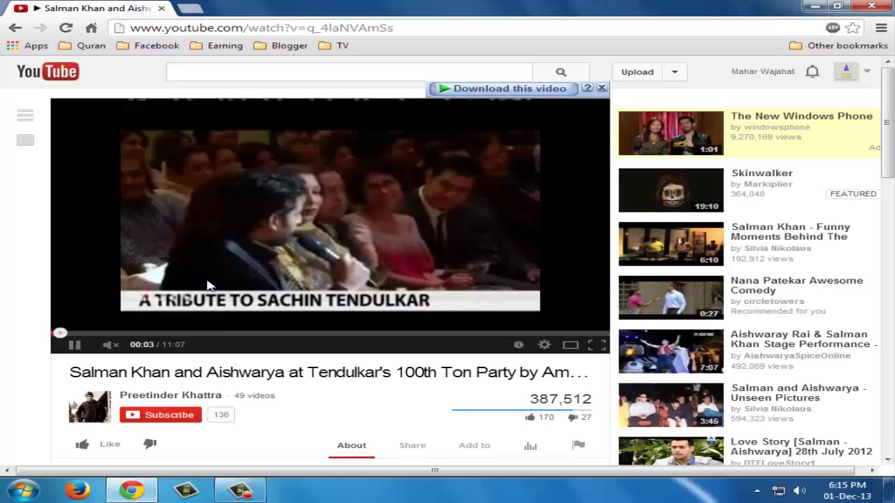
Step: Close the YouTube video tab and minimize Chrome to the desktop
{"action": "left_click", "coordinate": [190, 8]}
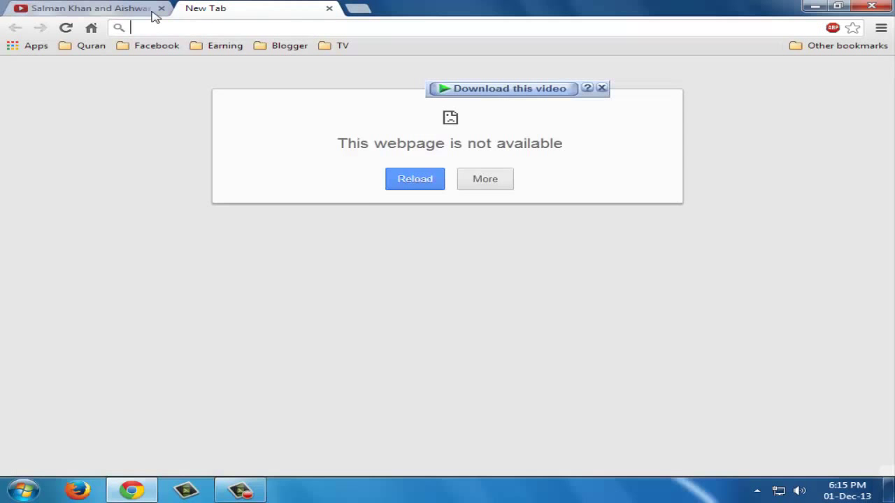
{"action": "left_click", "coordinate": [161, 9]}
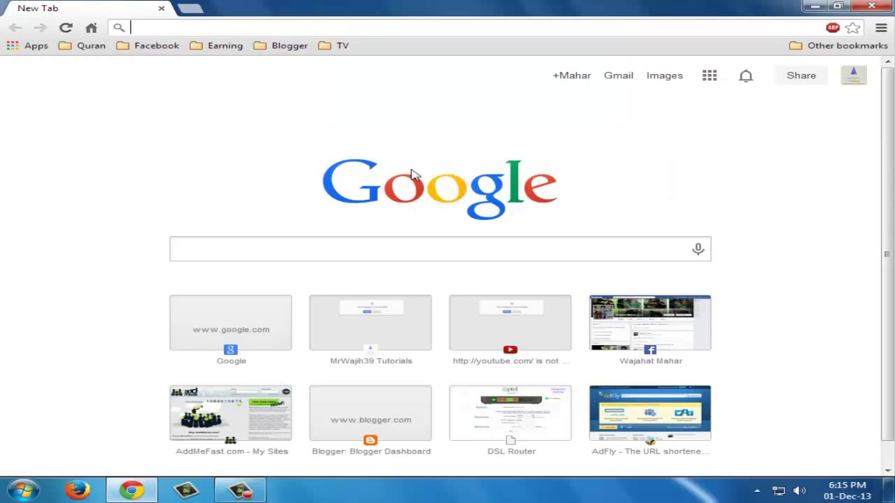
{"action": "left_click", "coordinate": [577, 259]}
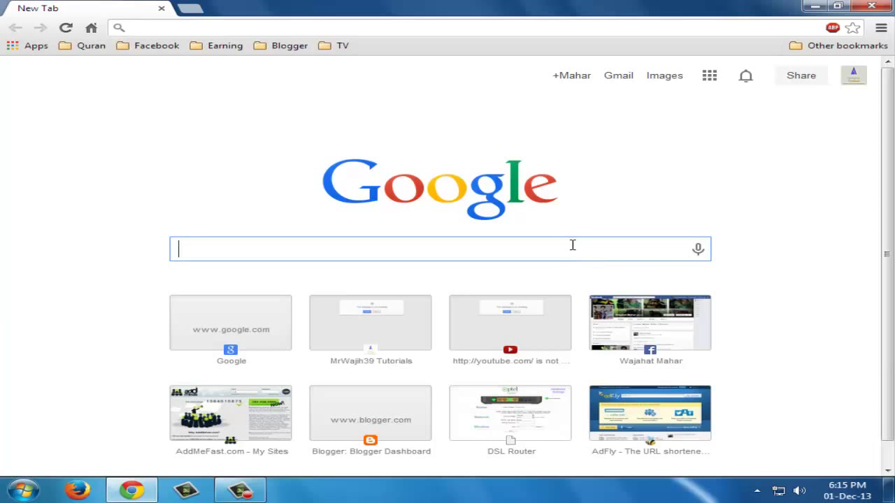
{"action": "left_click", "coordinate": [809, 6]}
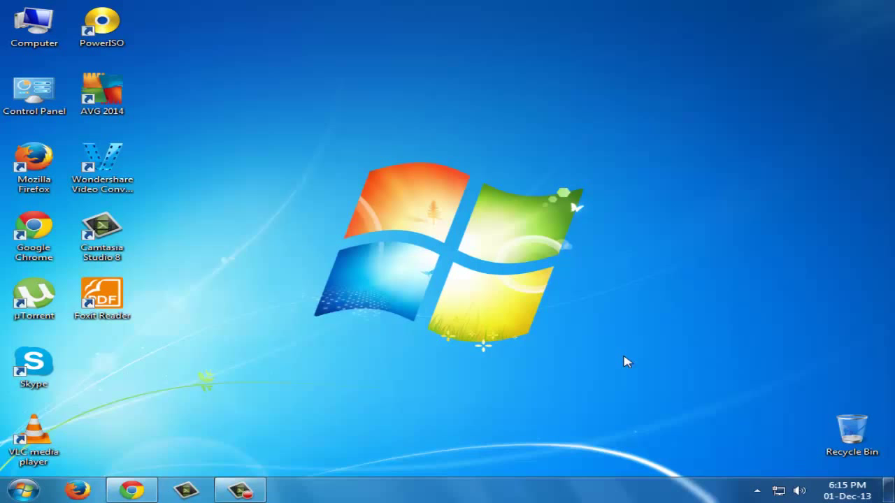
{"action": "left_click_drag", "start_coordinate": [664, 348], "coordinate": [644, 379]}
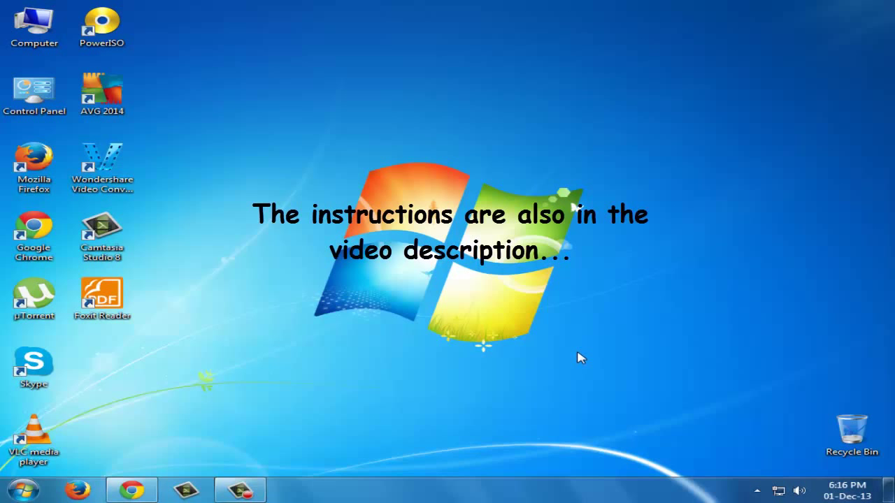
{"action": "left_click_drag", "start_coordinate": [620, 353], "coordinate": [206, 253]}
{"action": "left_click_drag", "start_coordinate": [276, 154], "coordinate": [237, 169]}
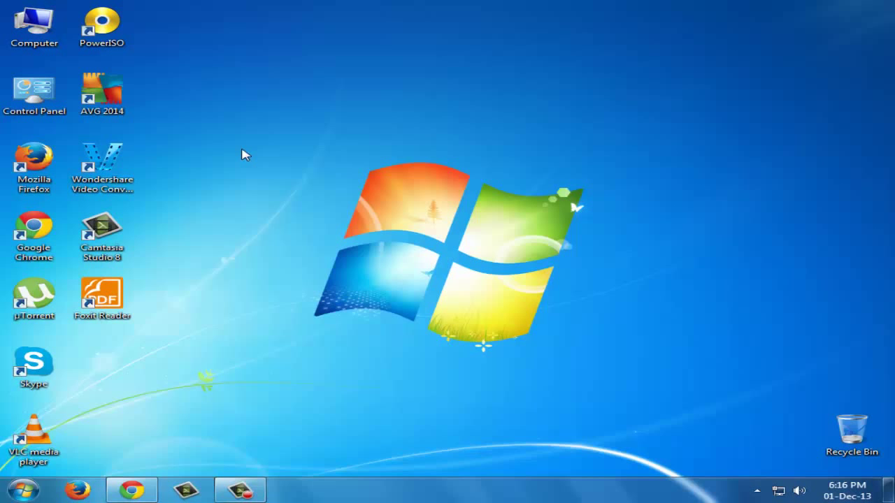